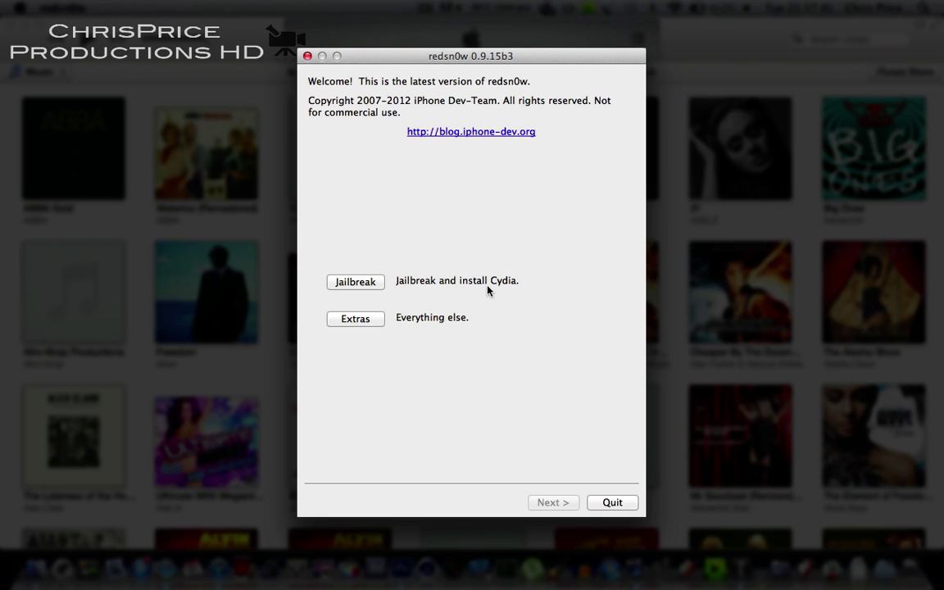
Step: Open the Restore page for restoring to an IPSW, found among the Even more functions of the Extras
click(369, 323)
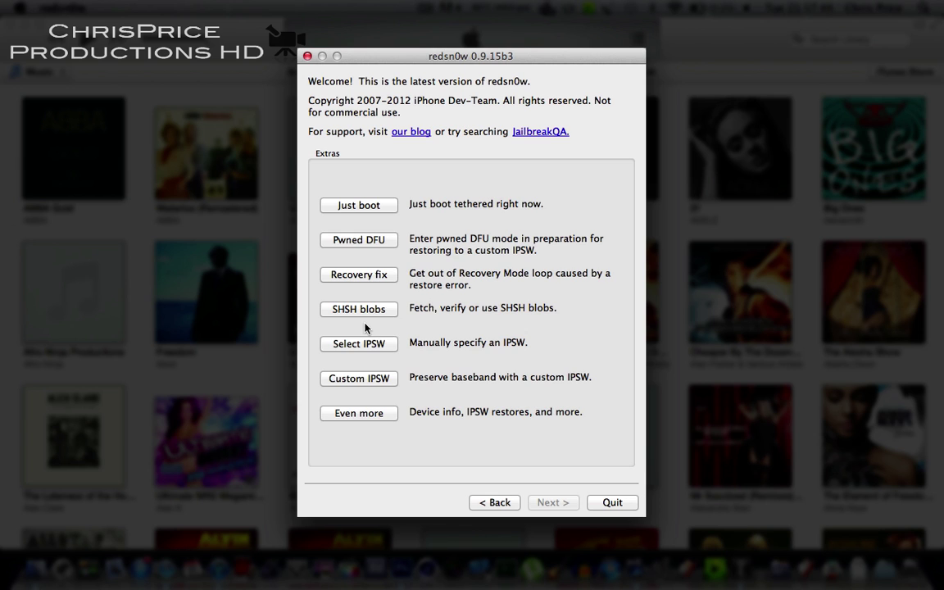
click(361, 415)
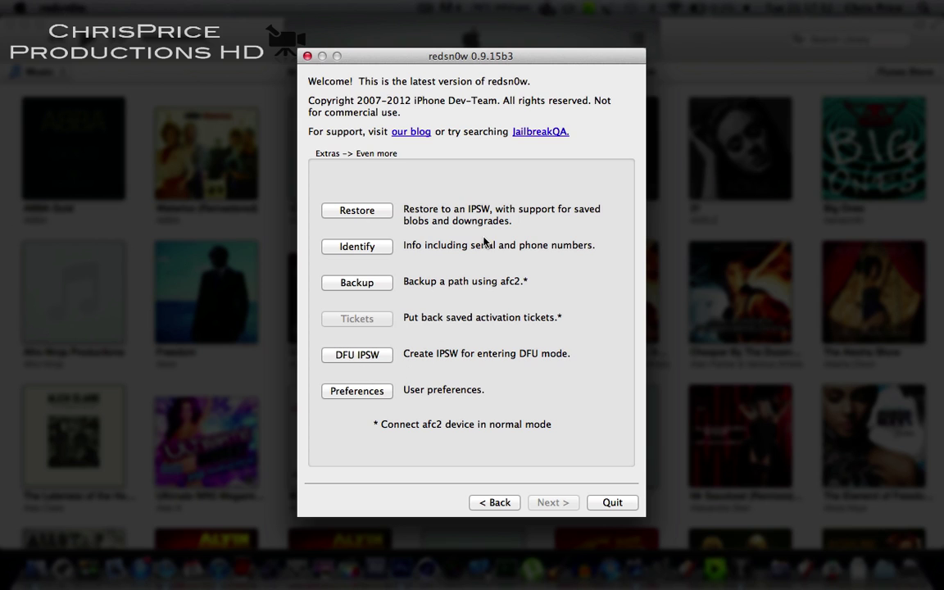
click(356, 211)
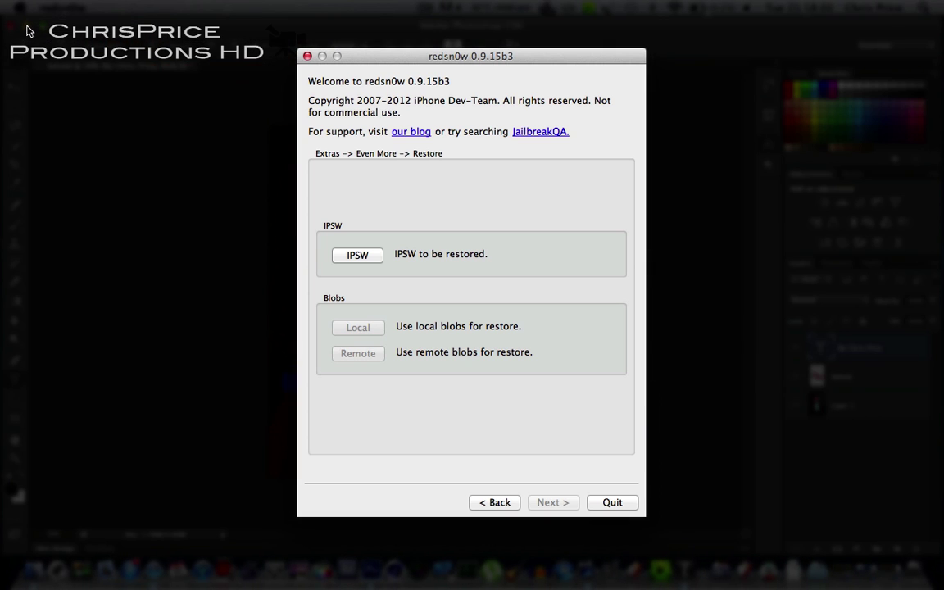
drag(406, 49, 349, 48)
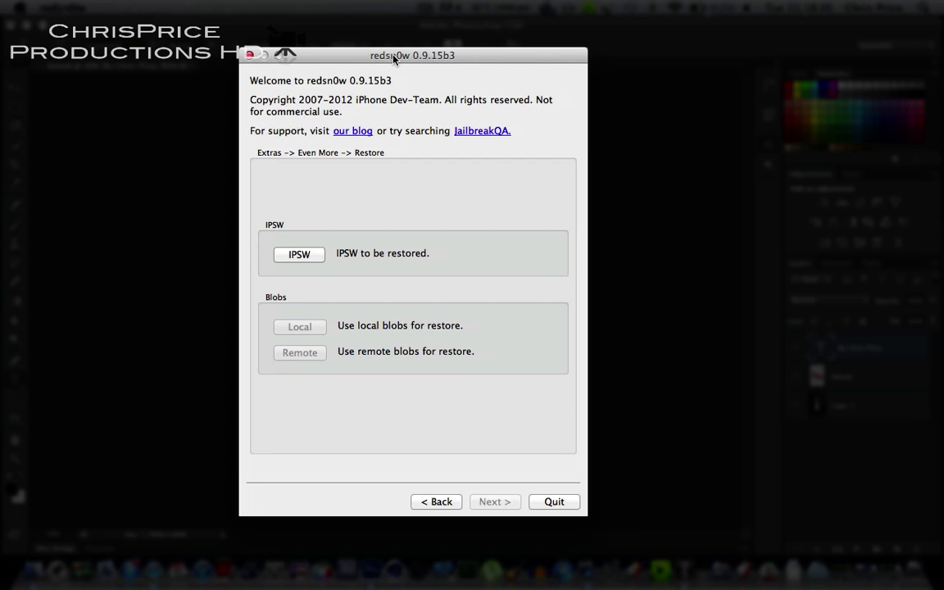
Step: Browse for the IPSW to be restored, checking the Downloads folder and returning to the iPod Software Updates folder
click(300, 255)
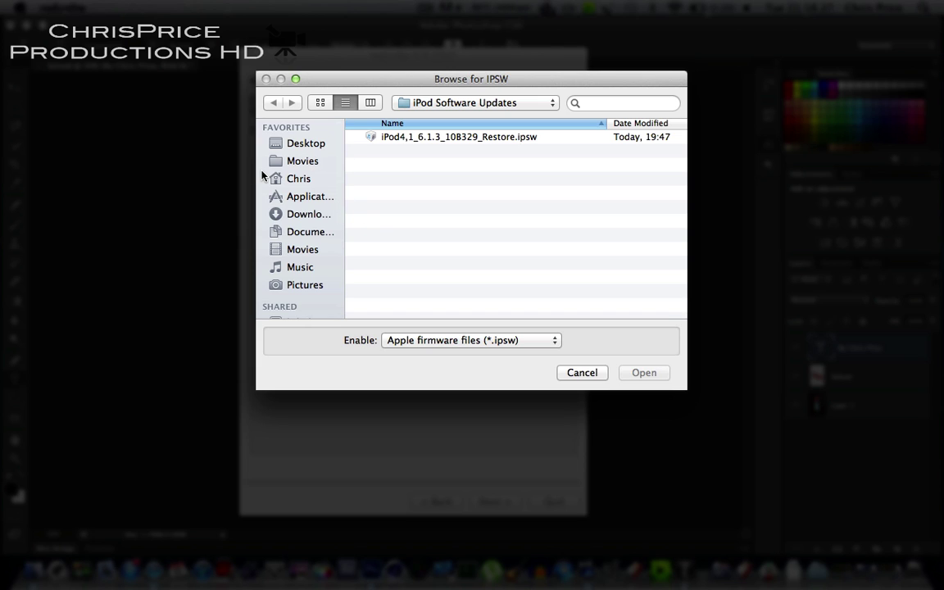
click(307, 217)
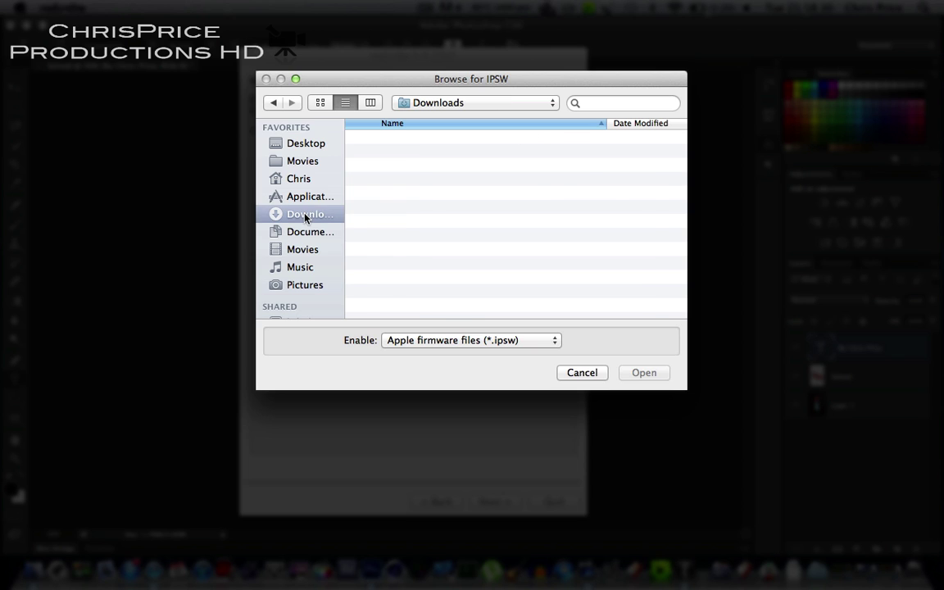
click(277, 107)
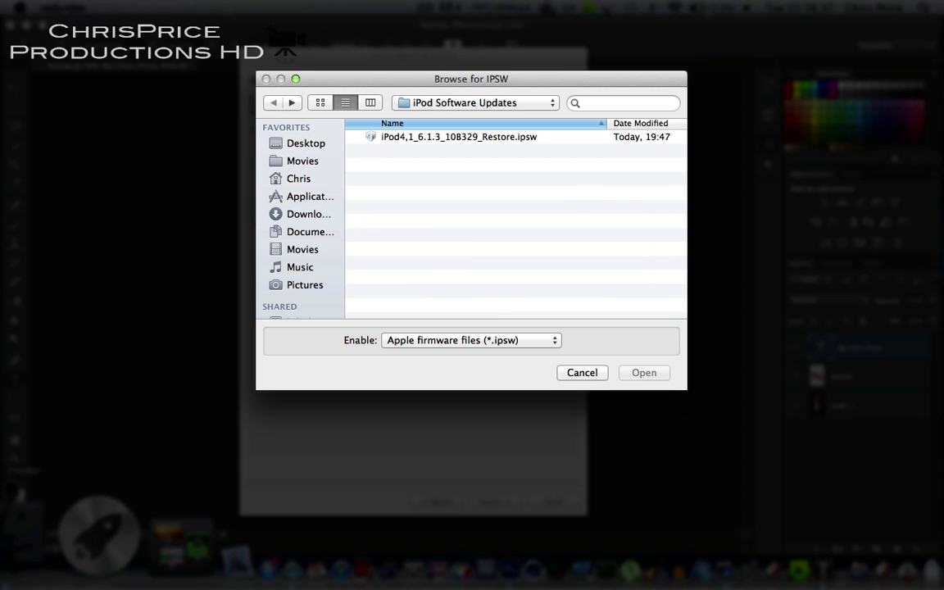
Step: Switch to Finder and open the hidden user Library folder in a new window
click(30, 422)
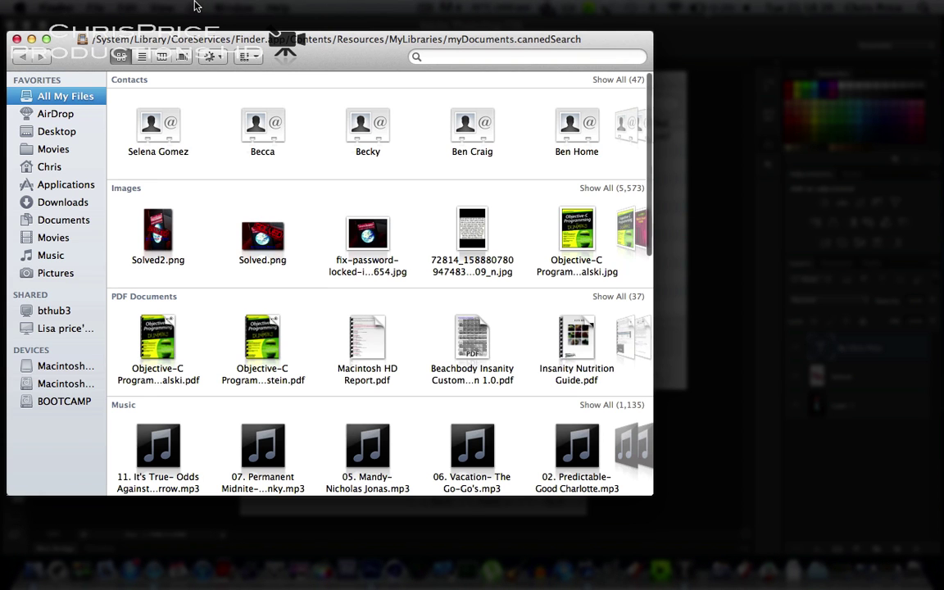
click(196, 8)
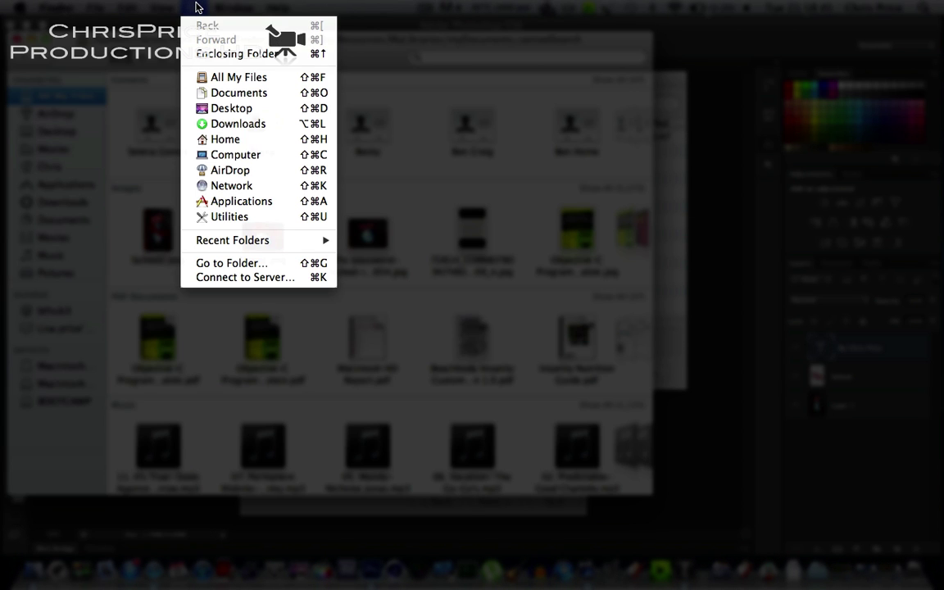
key(alt)
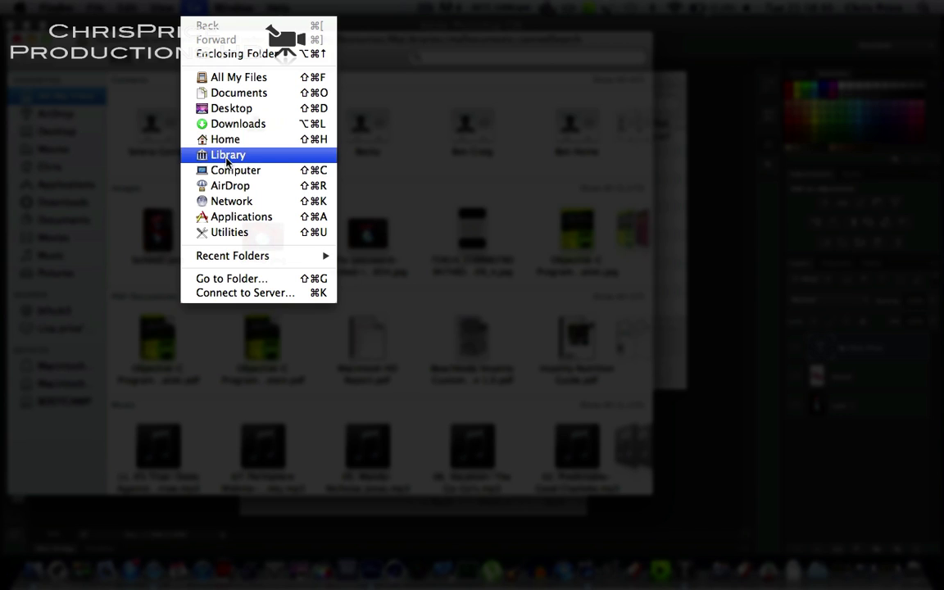
key(alt)
key(alt)
key(alt)
key(alt)
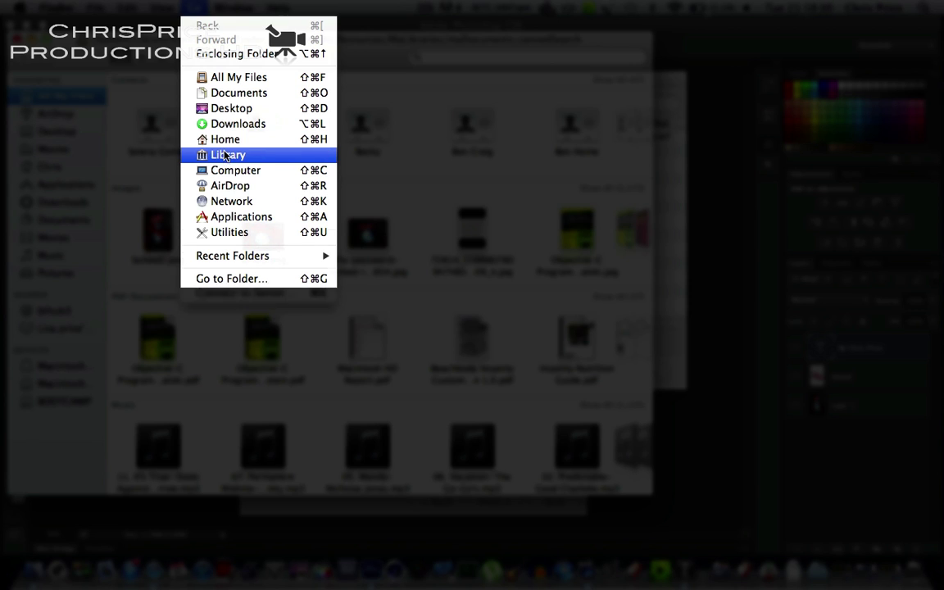
key(alt)
key(alt)
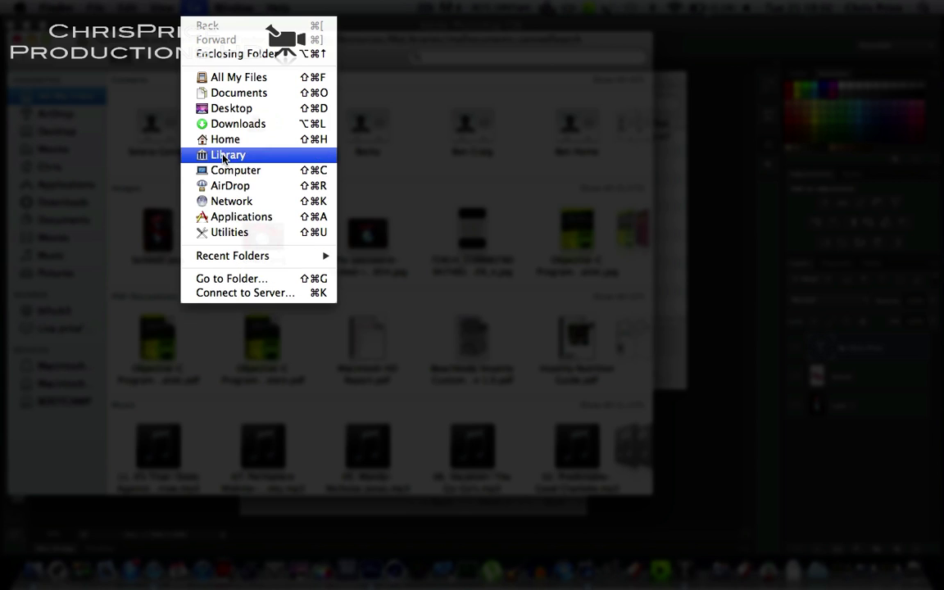
click(228, 156)
Step: Open the iPod Software Updates folder inside the Library's iTunes folder
scroll(223, 157, down, 2)
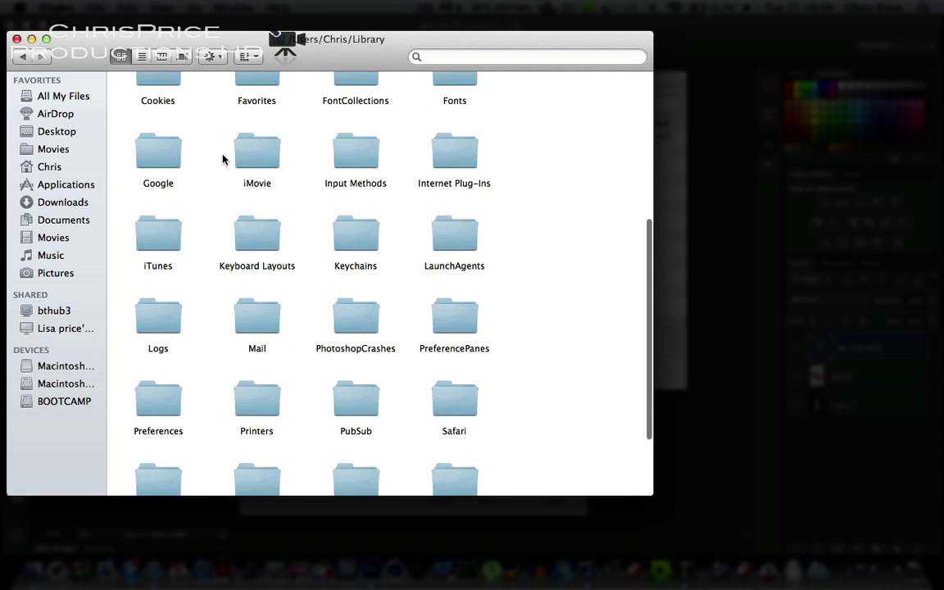
double_click(158, 218)
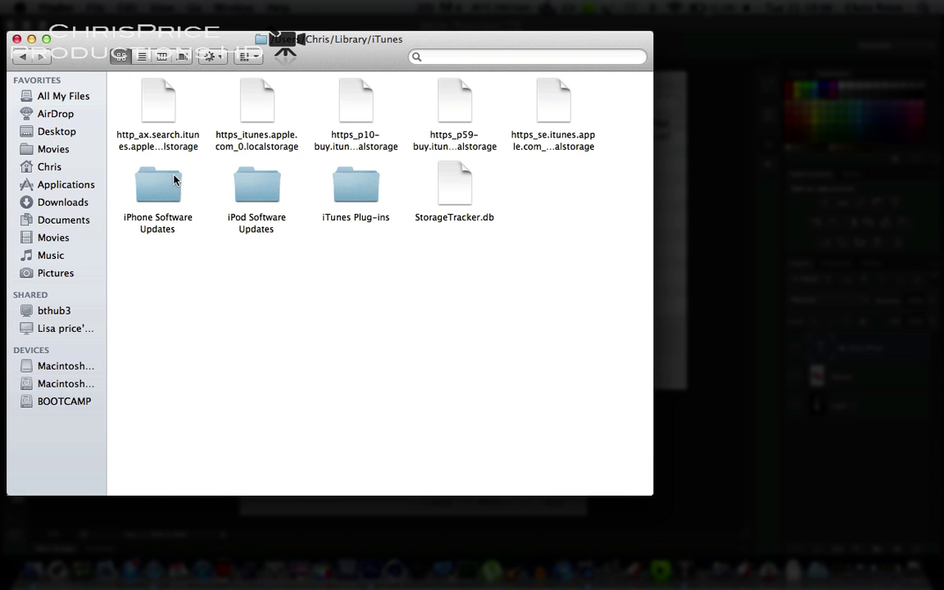
click(141, 195)
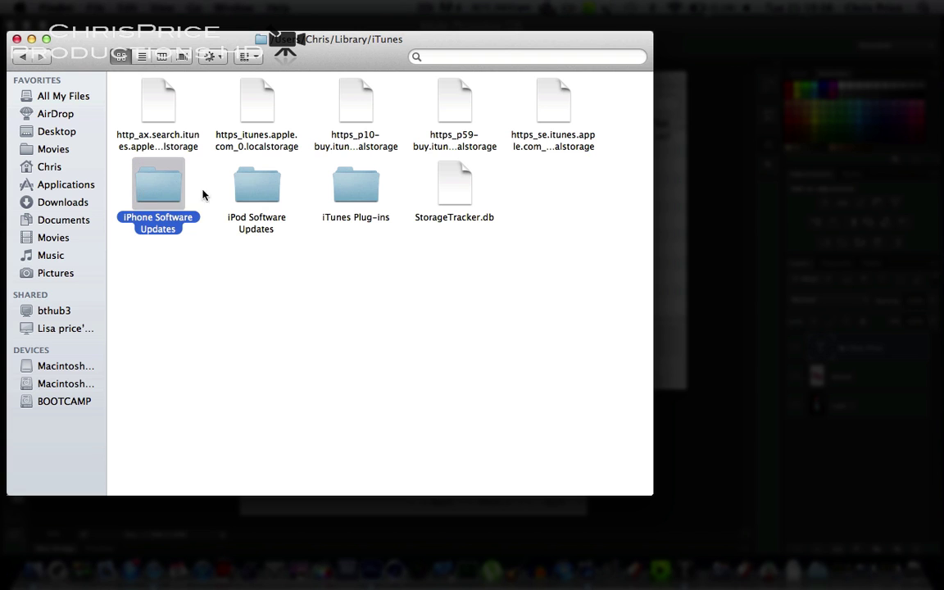
double_click(248, 176)
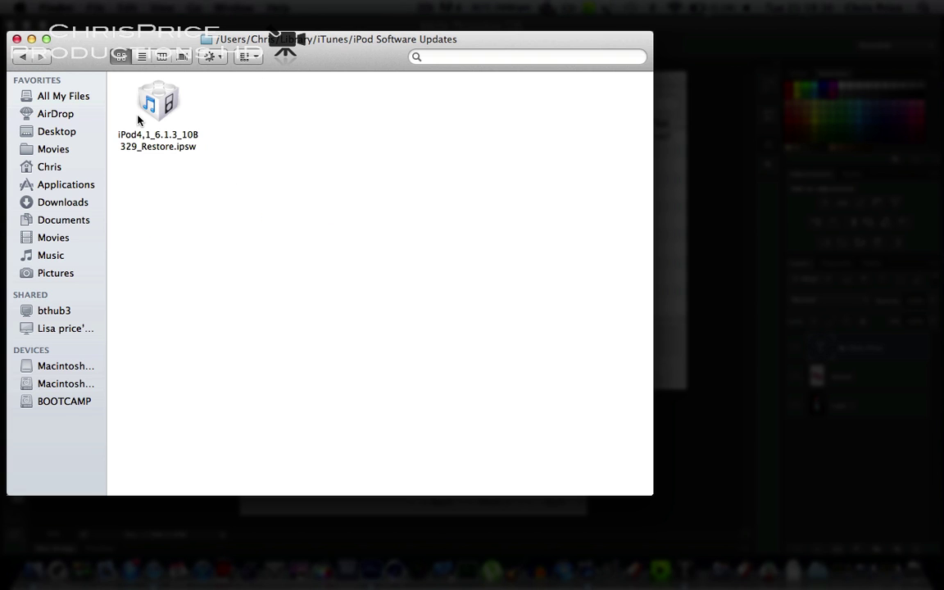
Step: Return to redsn0w's IPSW file dialog and load iPod4,1_6.1.3_10B329_Restore.ipsw from the Finder window
click(683, 176)
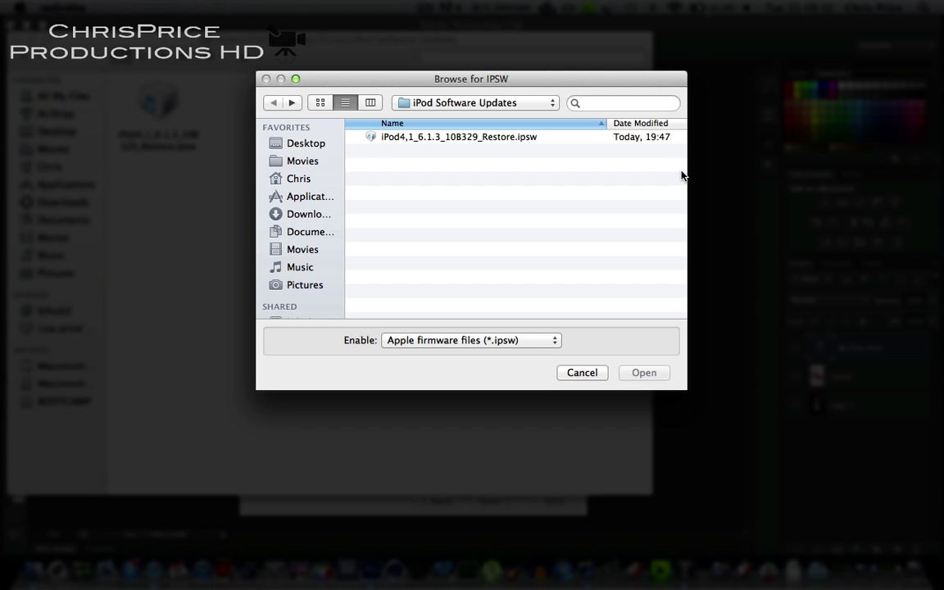
click(286, 158)
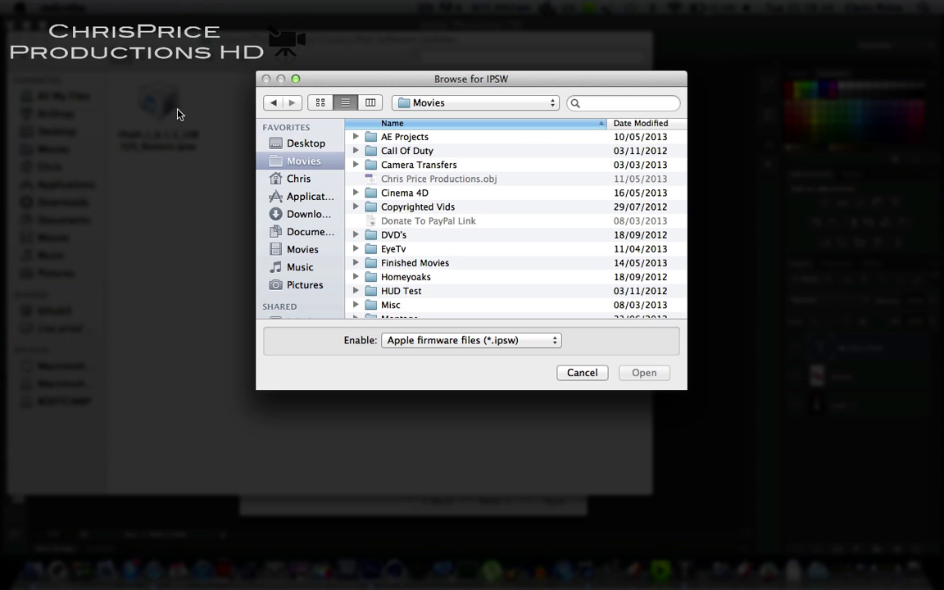
drag(158, 101, 572, 217)
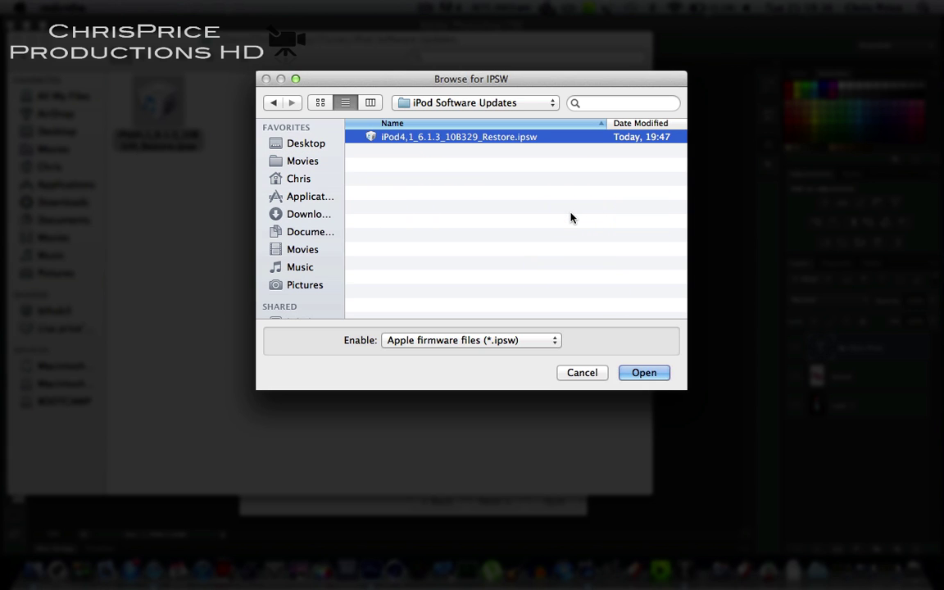
click(661, 372)
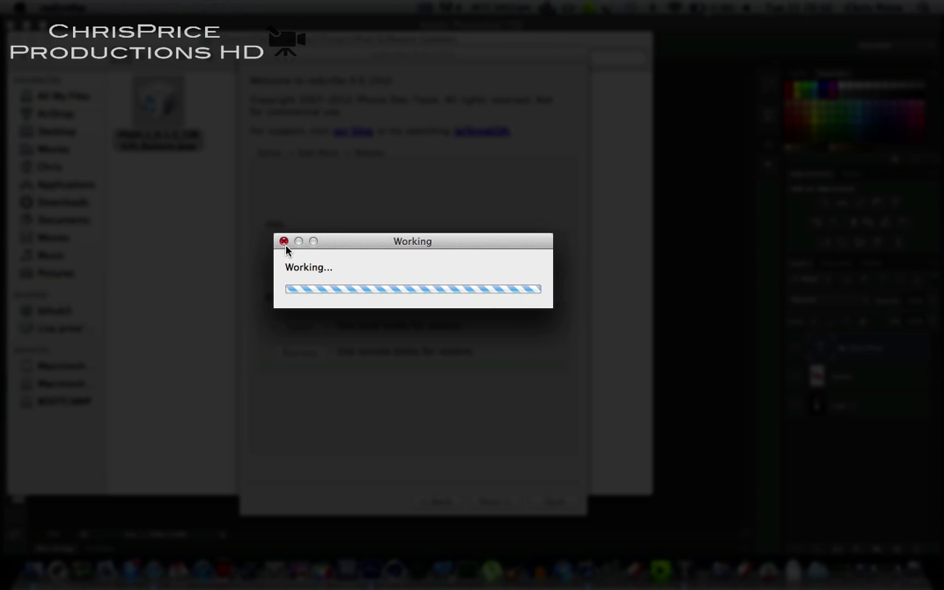
Step: Force quit redsn0w while it is processing the firmware, and close the Force Quit Applications window
key(super+alt+Escape)
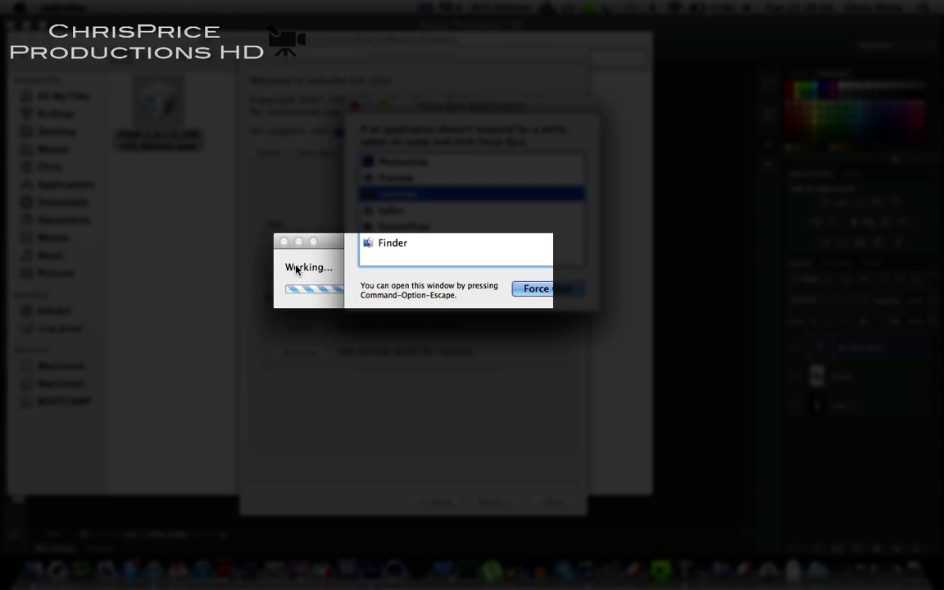
key(Return)
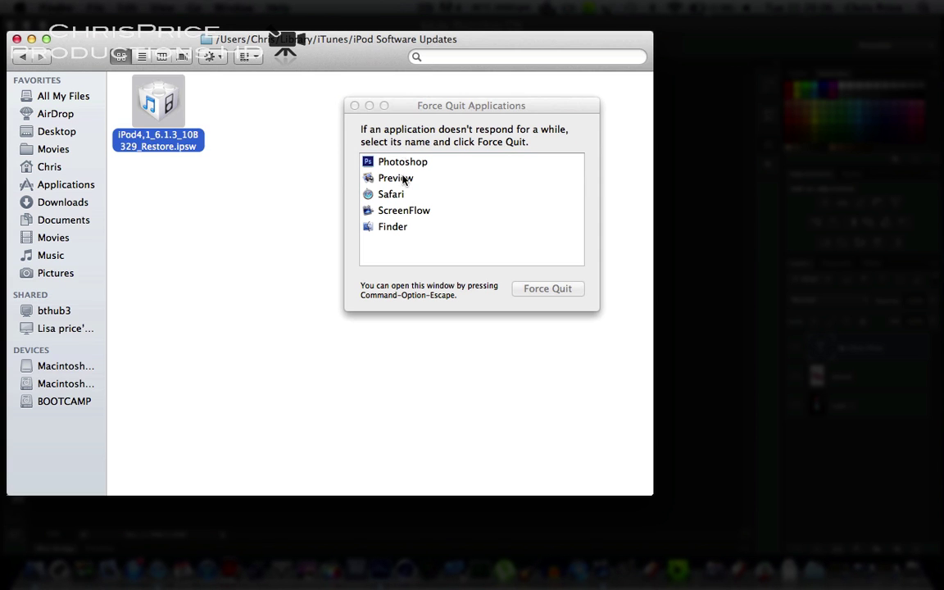
click(396, 158)
key(super+w)
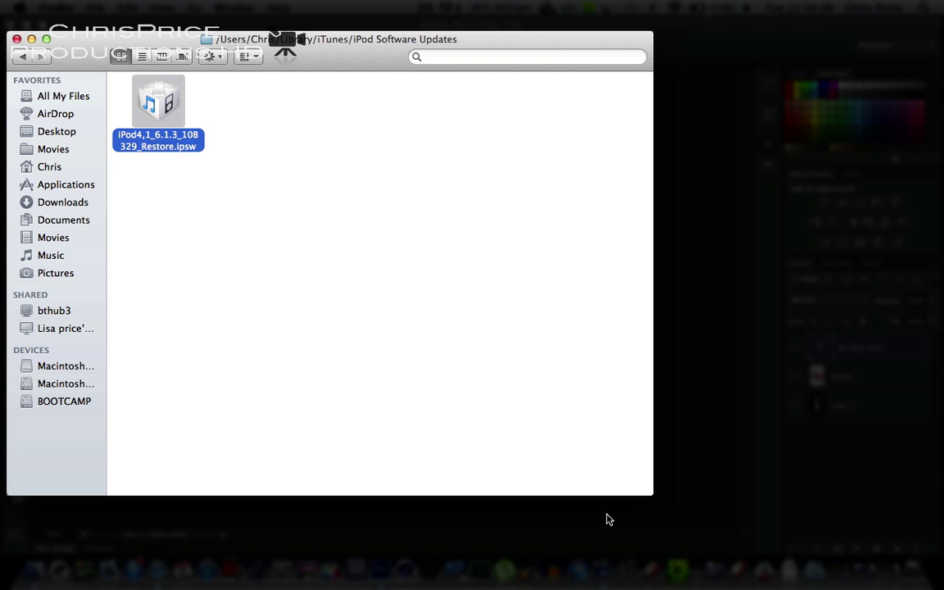
Step: Relaunch redsn0w and go to the Restore page under the Even more extras
key(super+space)
text(ado)
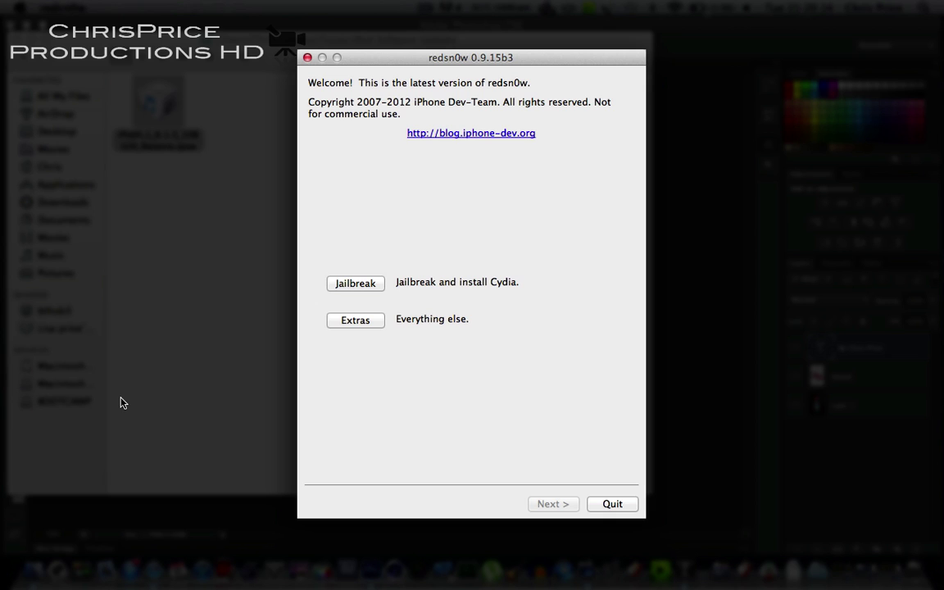
click(335, 322)
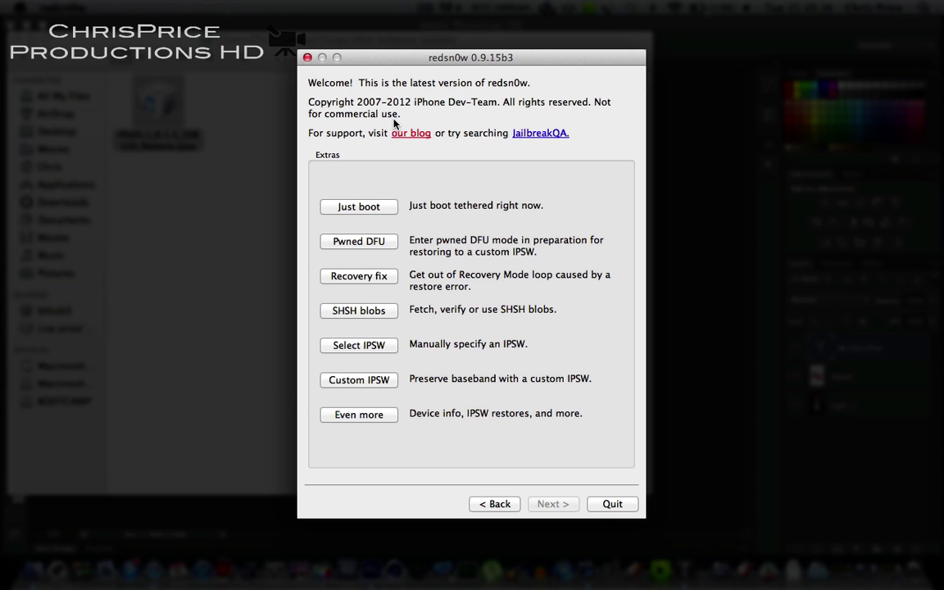
click(366, 414)
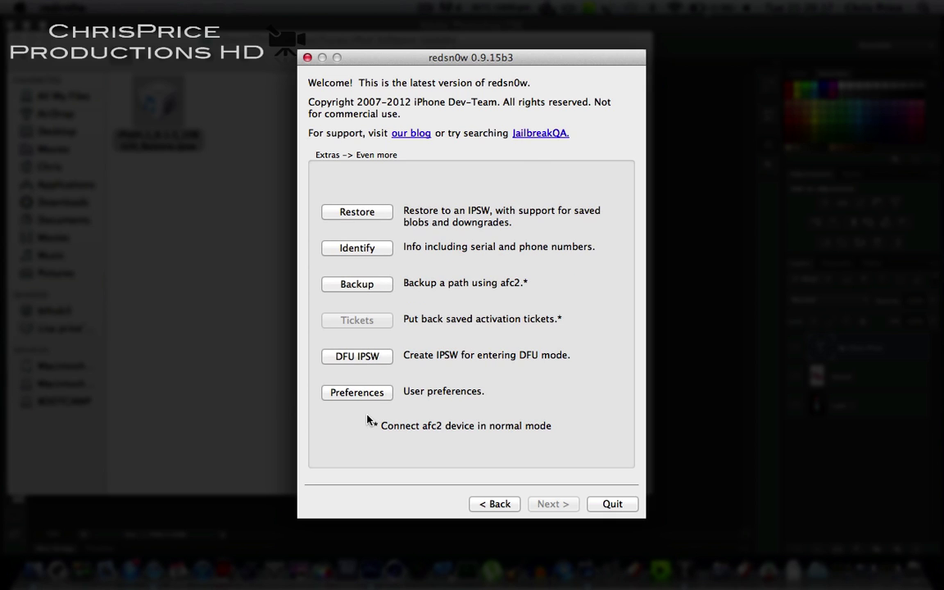
click(387, 213)
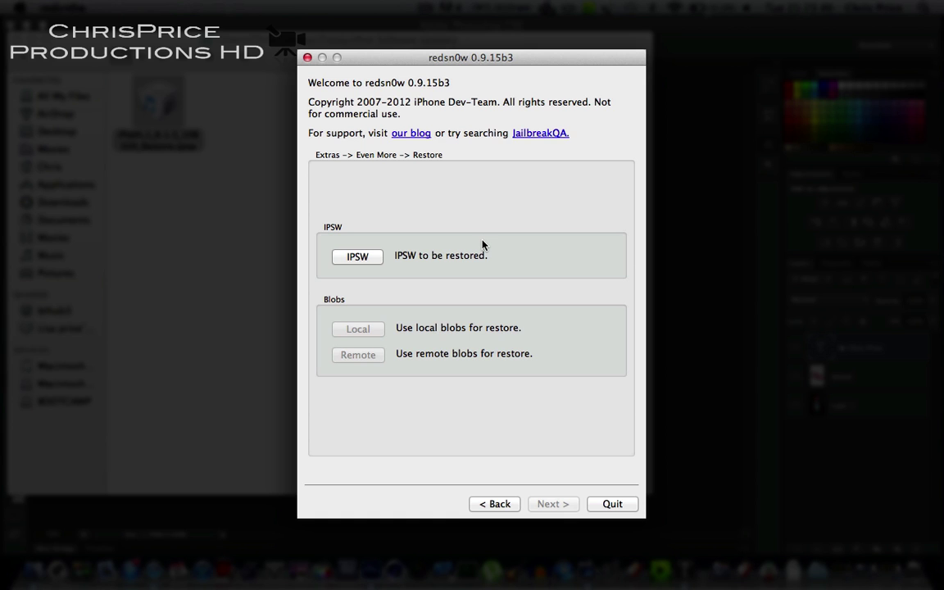
Step: Show the iPod Software Updates folder in Finder and quit redsn0w
click(237, 199)
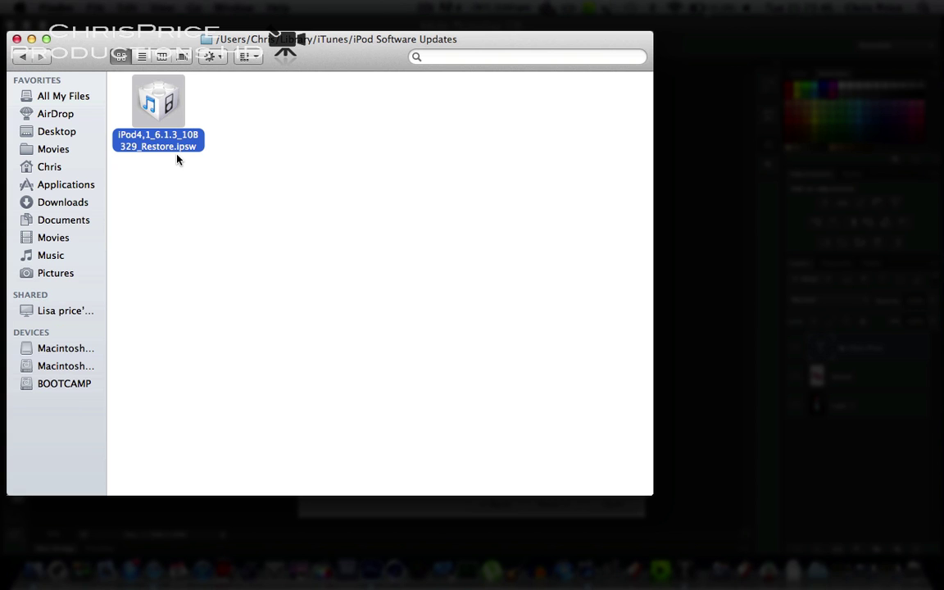
click(445, 504)
click(615, 503)
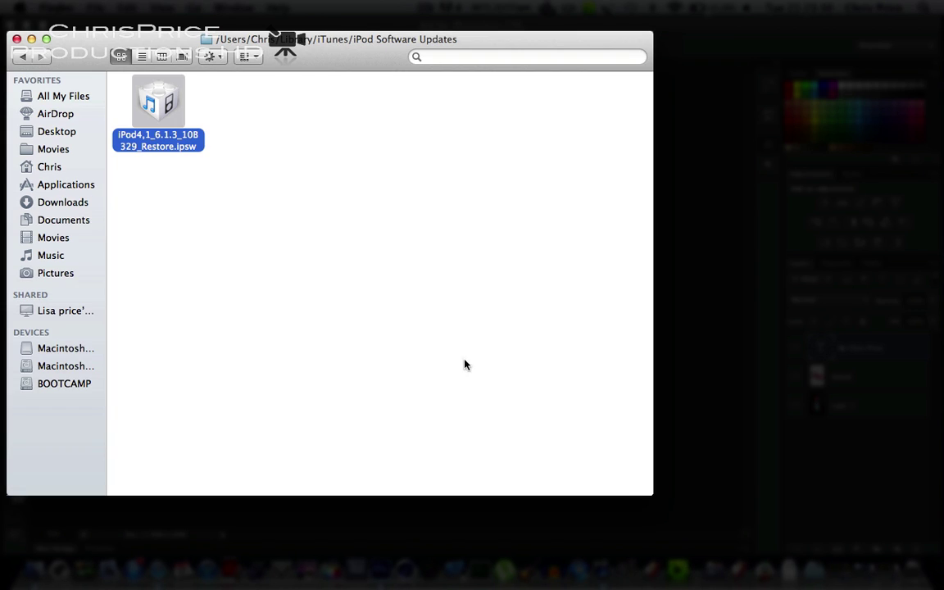